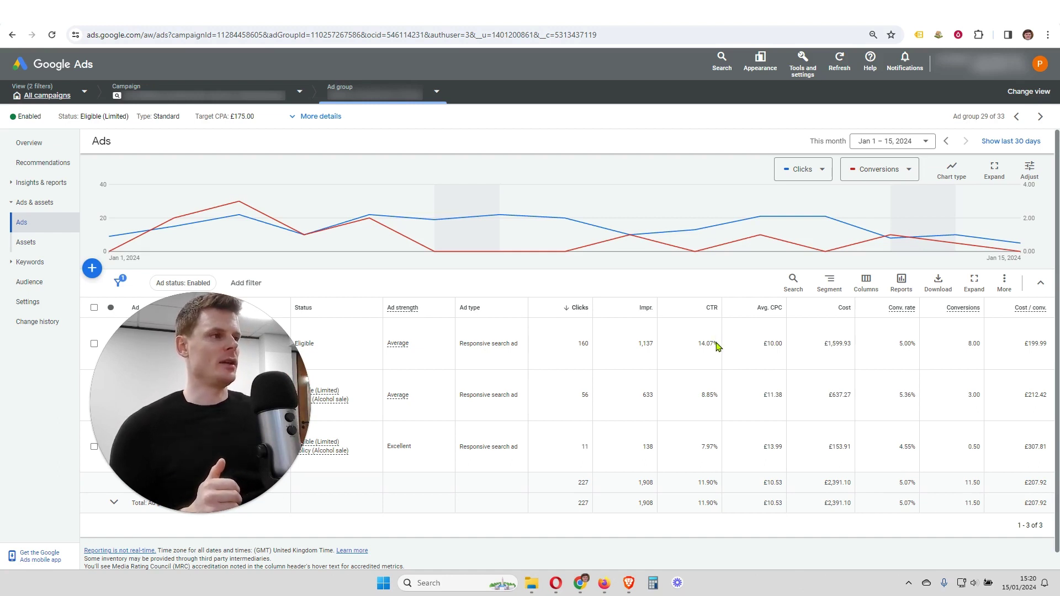
- Highlight the first ad's 14.07% CTR, then the second ad's conversion rate and 8.85% CTR
{"action": "left_click_drag", "start_coordinate": [718, 343], "coordinate": [702, 346]}
{"action": "left_click", "coordinate": [705, 357]}
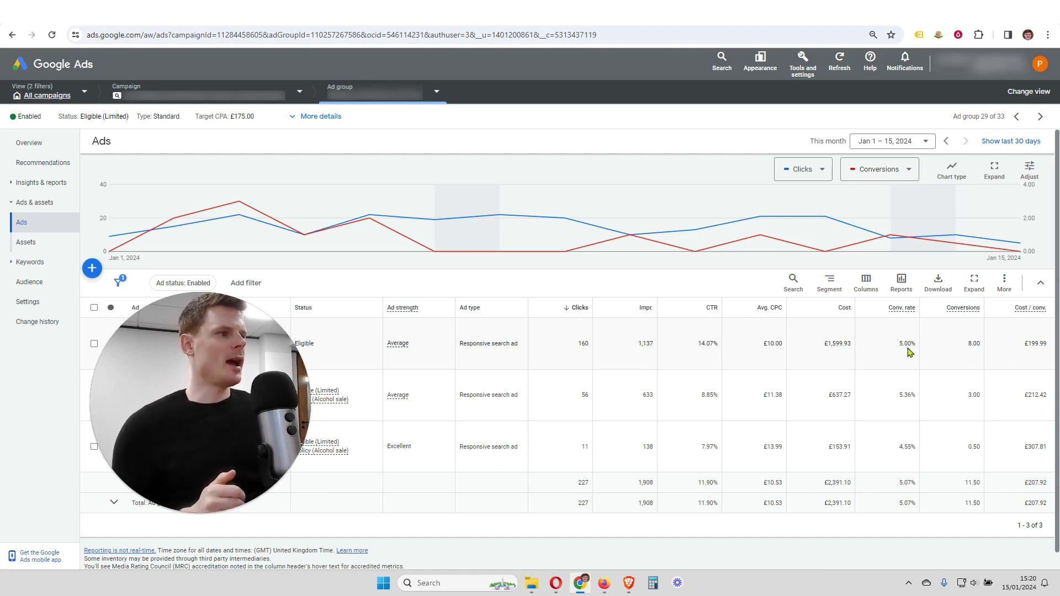
{"action": "left_click_drag", "start_coordinate": [915, 396], "coordinate": [899, 398]}
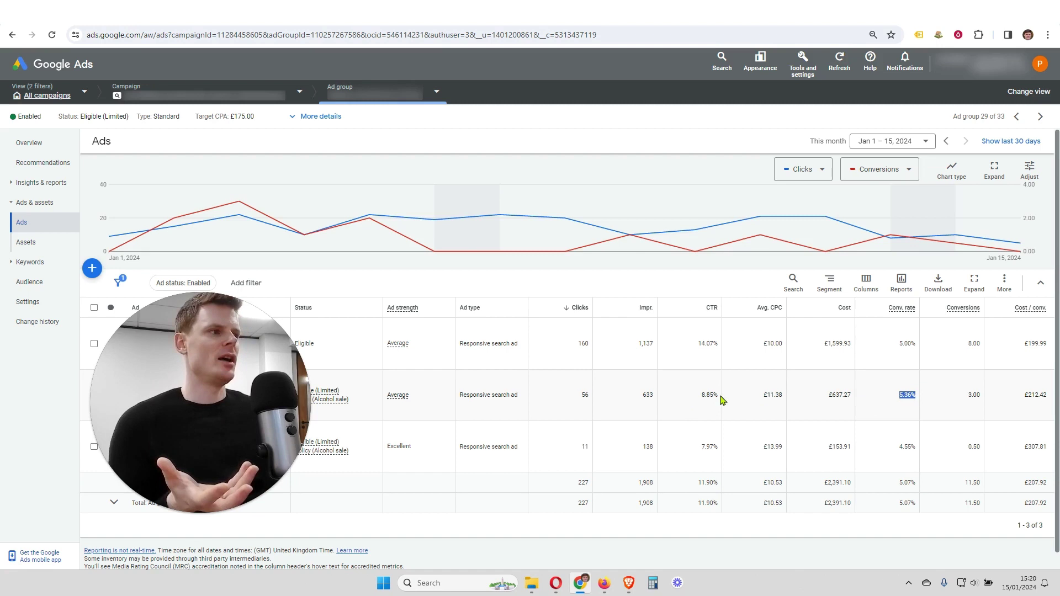
{"action": "left_click_drag", "start_coordinate": [720, 397], "coordinate": [702, 401]}
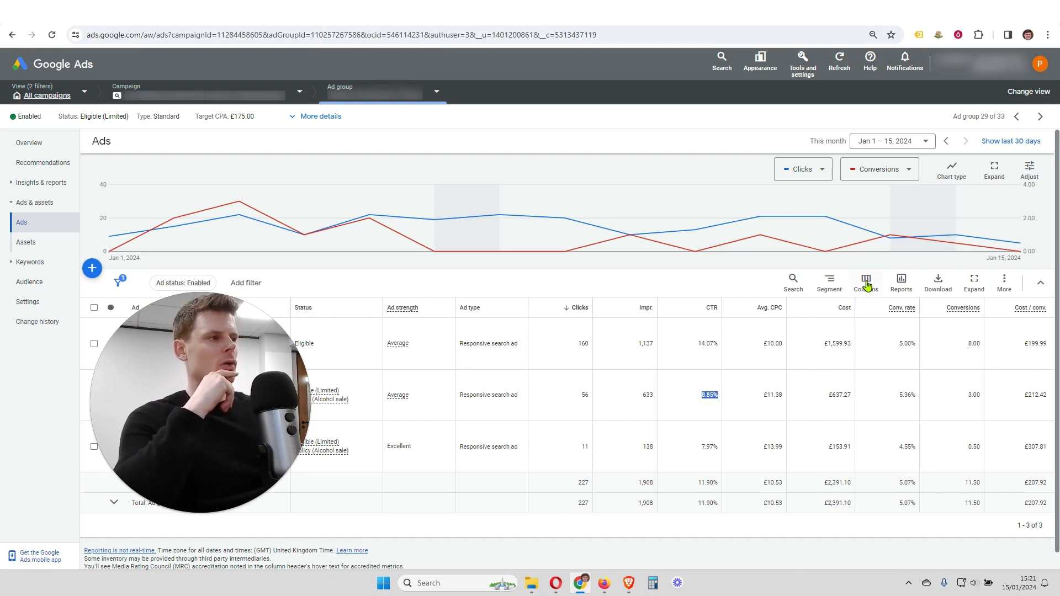
- From the ads column settings, expand Custom columns and start a new custom column
{"action": "left_click", "coordinate": [866, 283]}
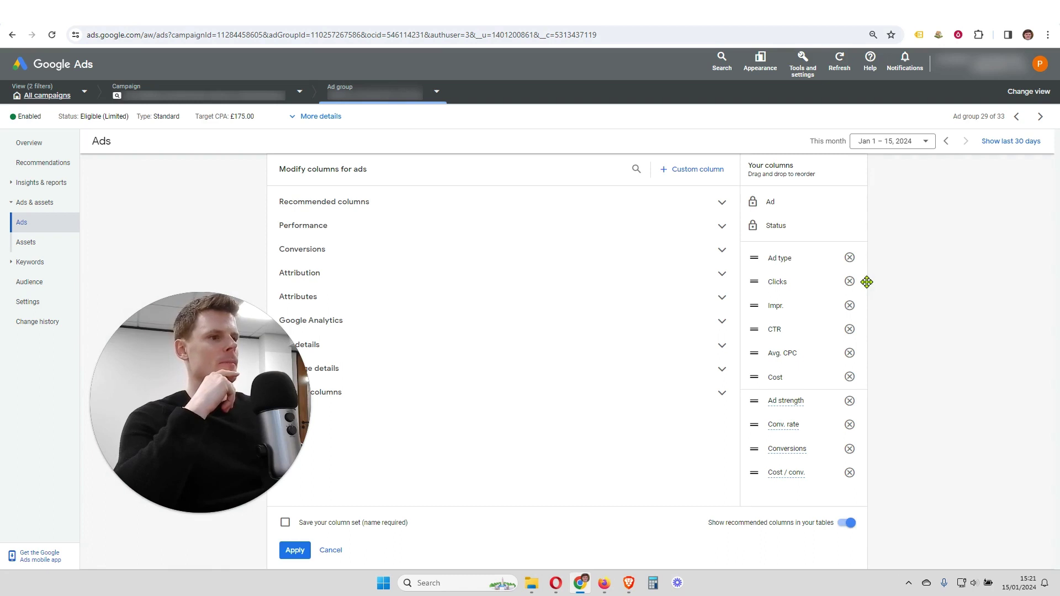
{"action": "left_click_drag", "start_coordinate": [273, 400], "coordinate": [217, 399]}
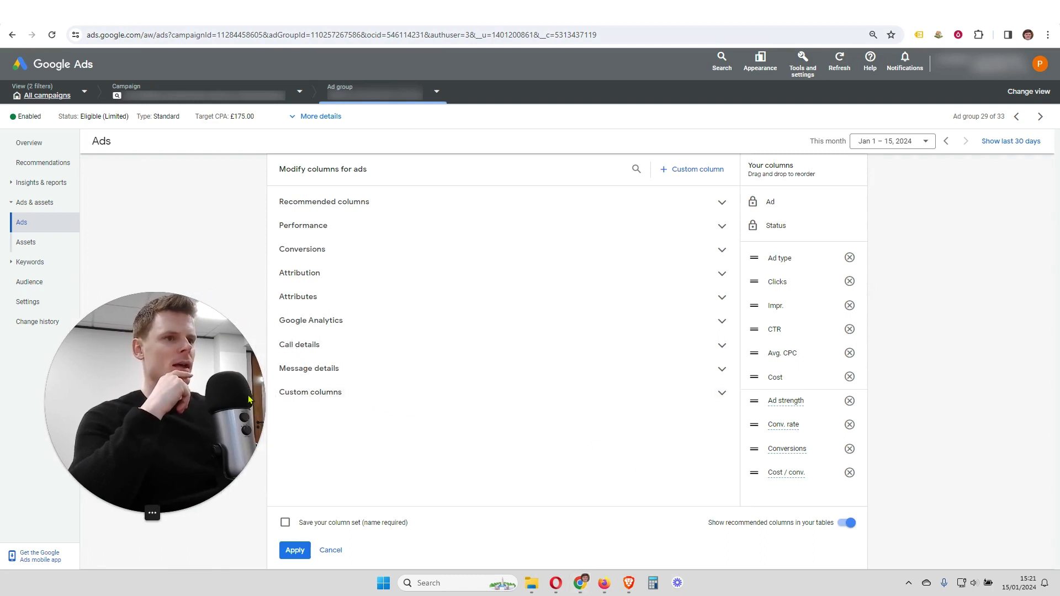
{"action": "left_click", "coordinate": [343, 396]}
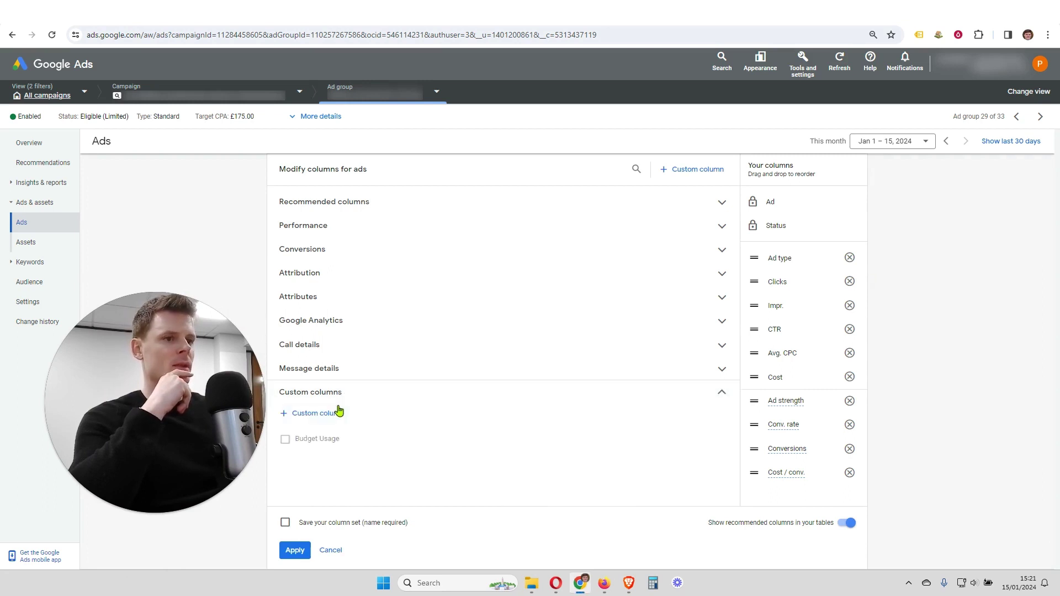
{"action": "left_click", "coordinate": [337, 415]}
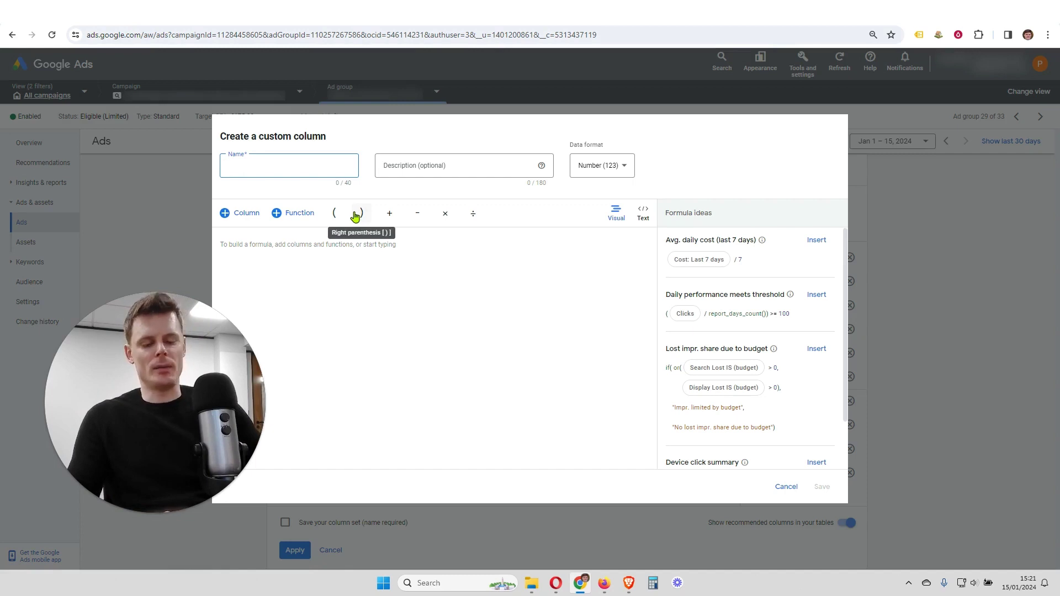
- Name the column 'Conv / Impr' with description 'Number of conversions per impression'
{"action": "type", "text": "Con"}
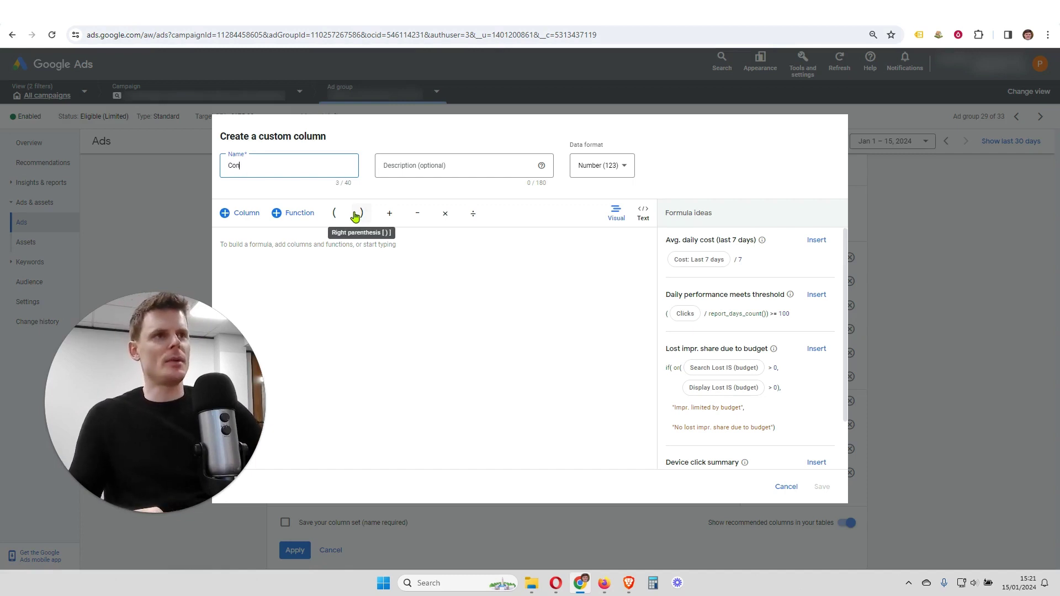
{"action": "type", "text": "v / I"}
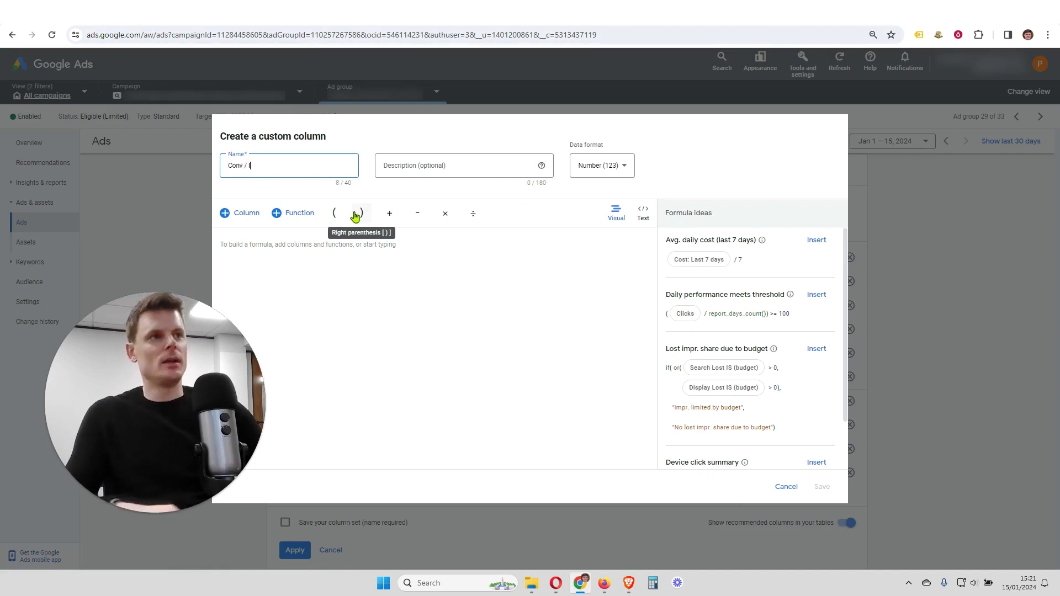
{"action": "type", "text": "mpr"}
{"action": "left_click", "coordinate": [443, 168]}
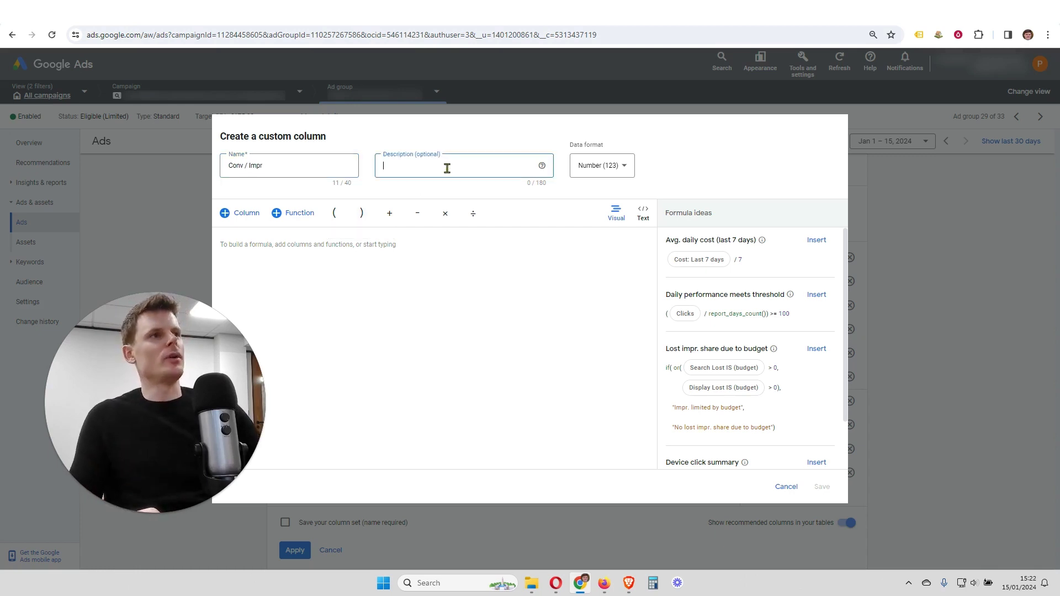
{"action": "type", "text": "Number of conversions per impression"}
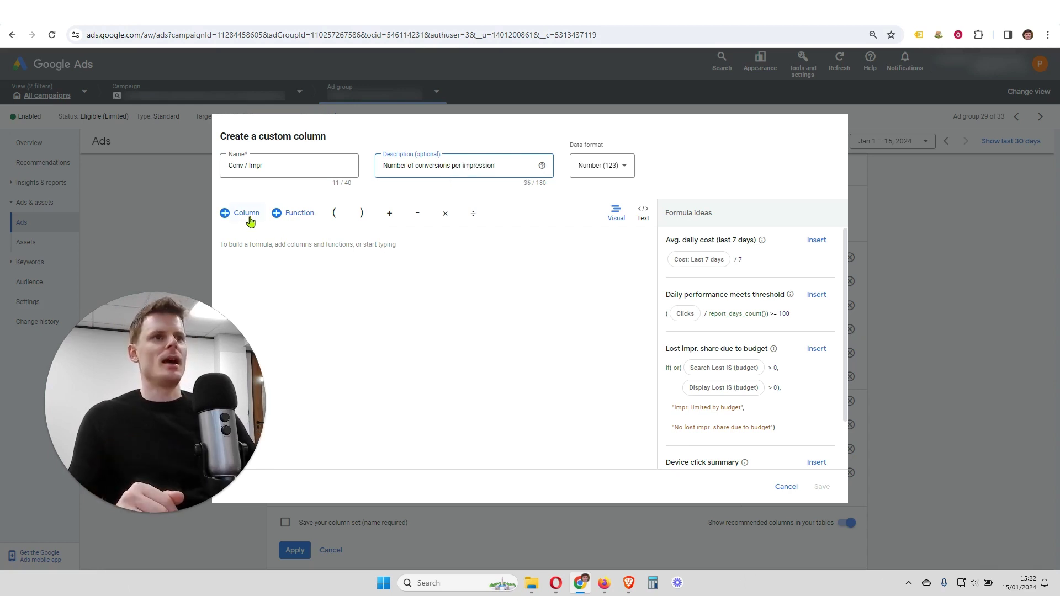
{"action": "left_click", "coordinate": [243, 367]}
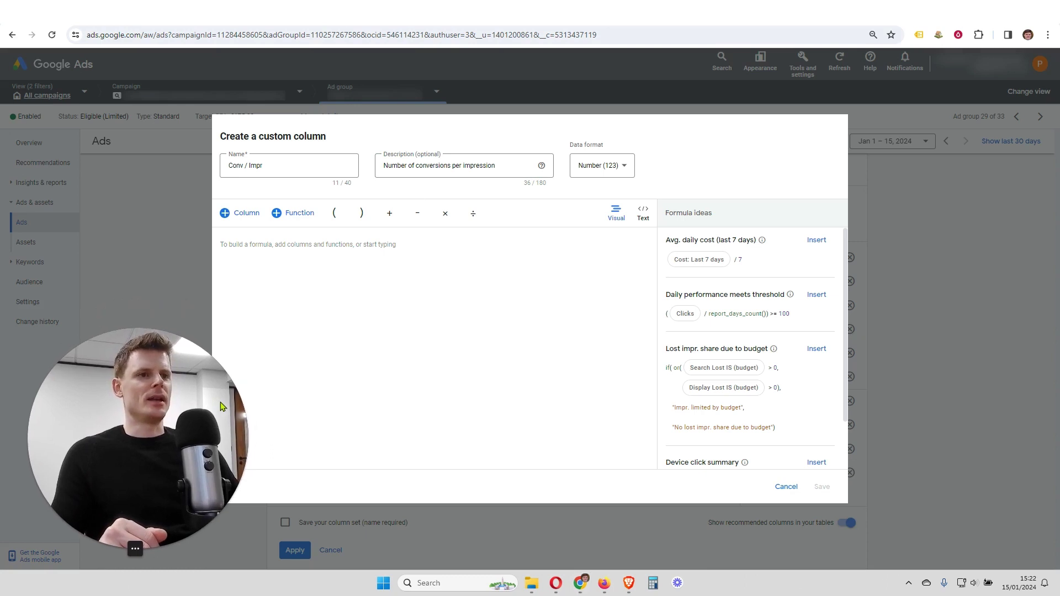
- Build the custom column formula Conversions ÷ Impr
{"action": "left_click", "coordinate": [253, 216]}
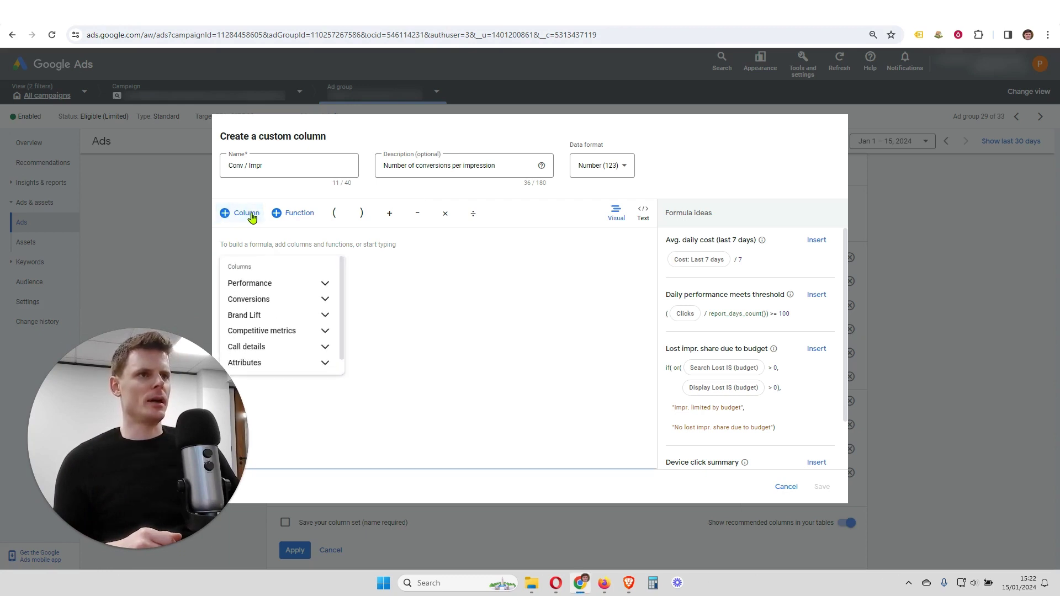
{"action": "left_click", "coordinate": [328, 285]}
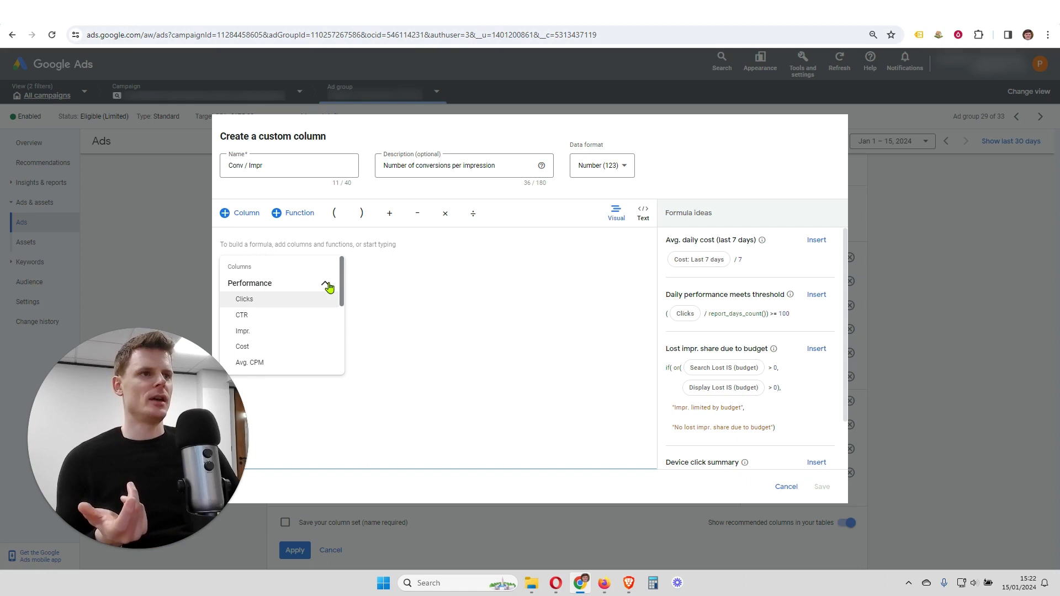
{"action": "left_click", "coordinate": [327, 285]}
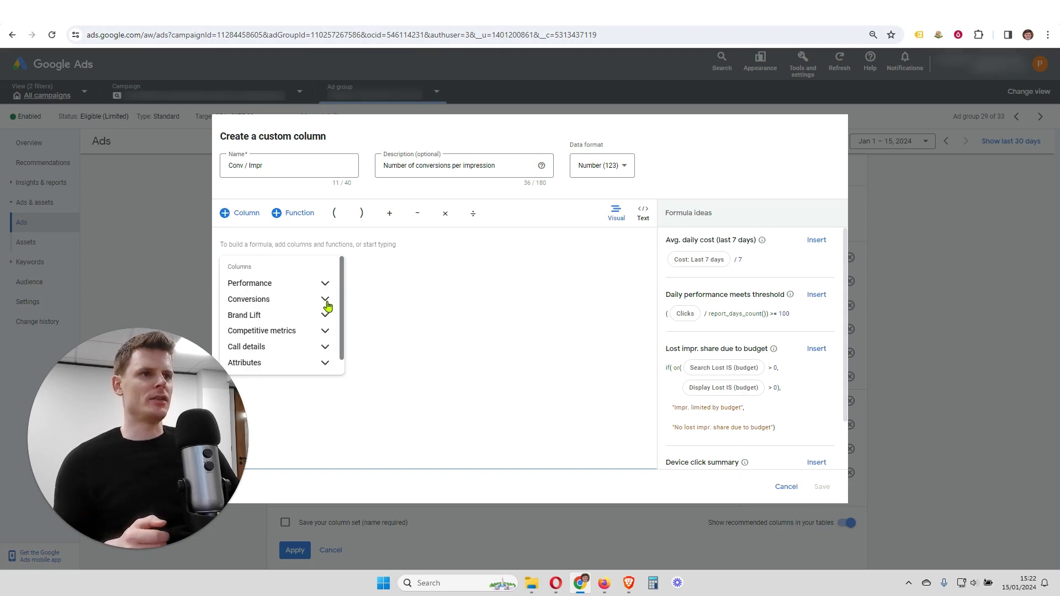
{"action": "left_click", "coordinate": [326, 301]}
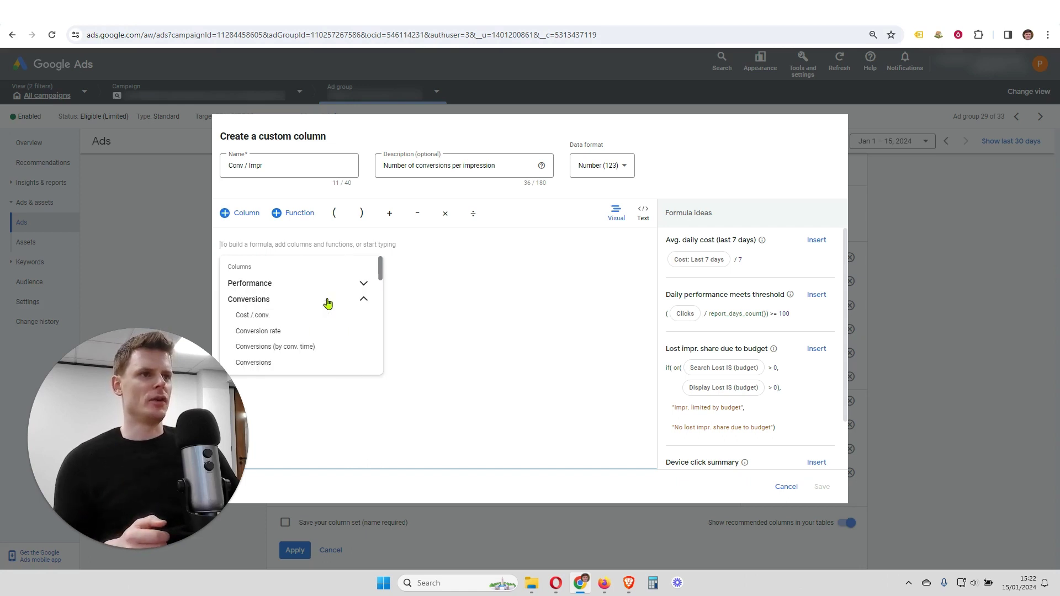
{"action": "left_click", "coordinate": [269, 363]}
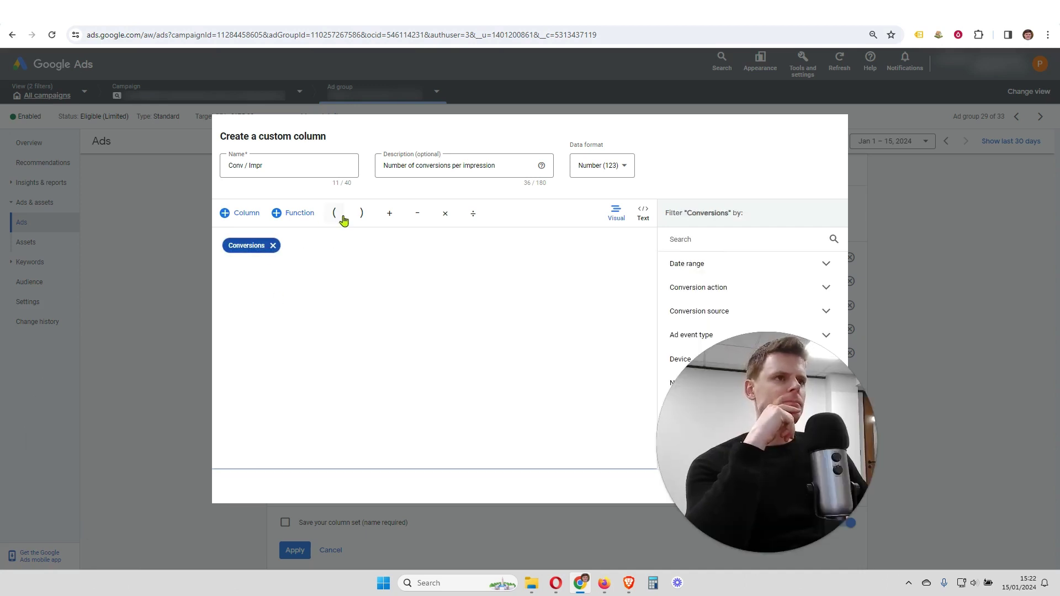
{"action": "left_click", "coordinate": [473, 216]}
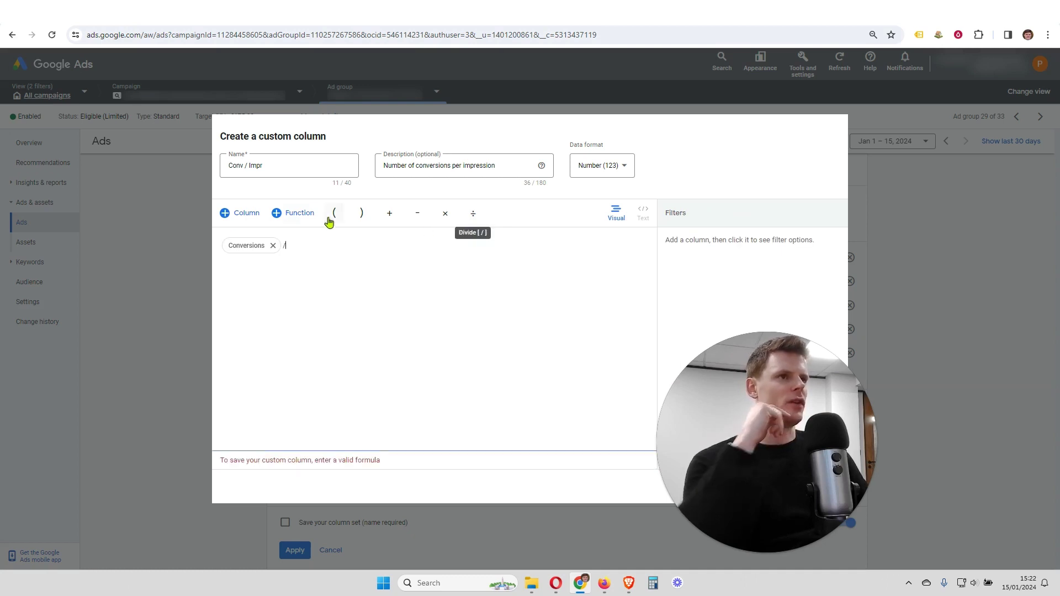
{"action": "left_click", "coordinate": [255, 213]}
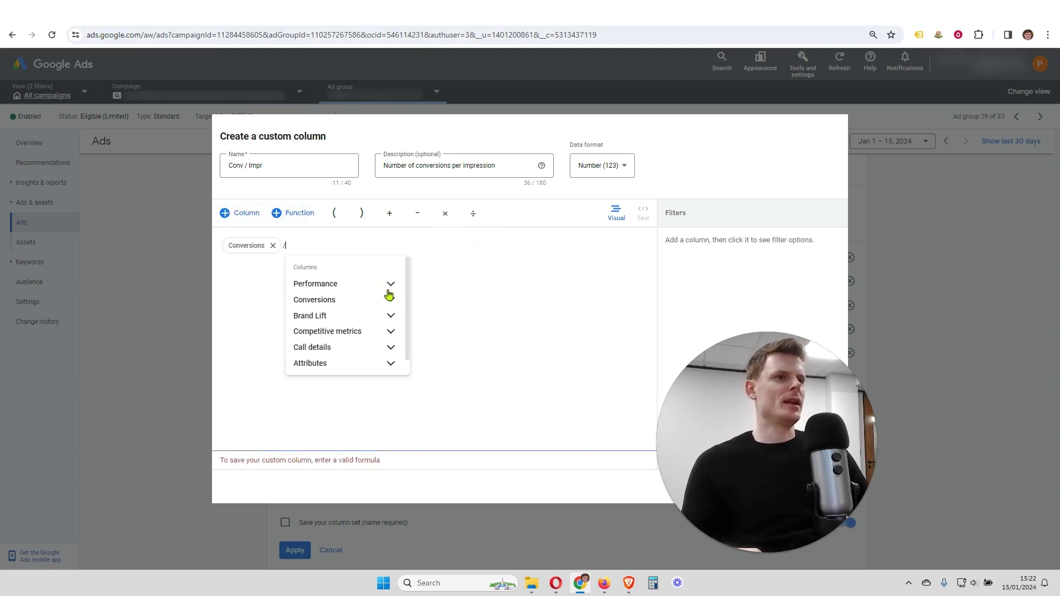
{"action": "left_click", "coordinate": [393, 286]}
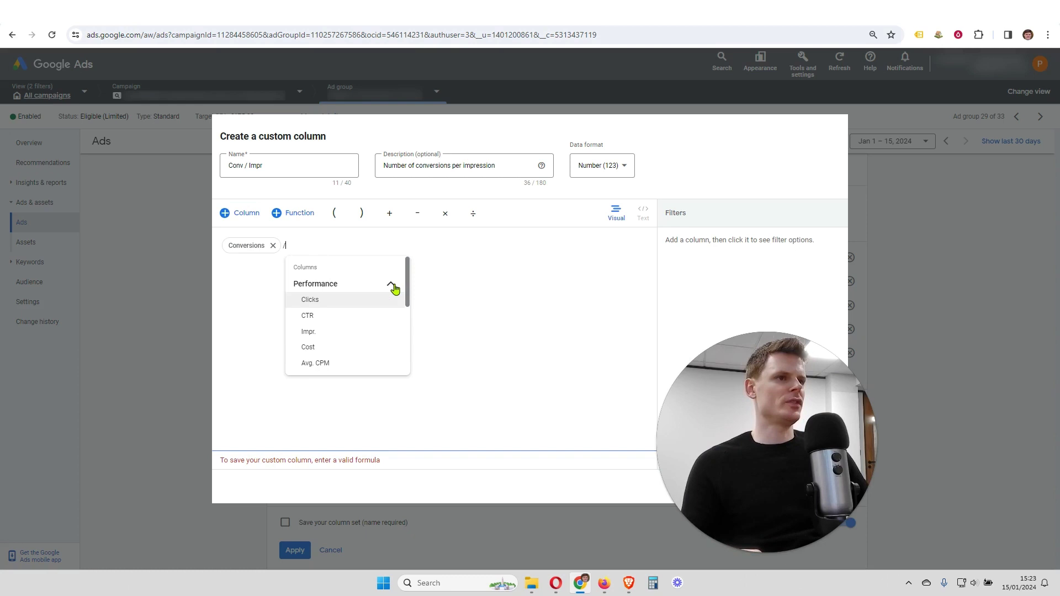
{"action": "left_click", "coordinate": [325, 332]}
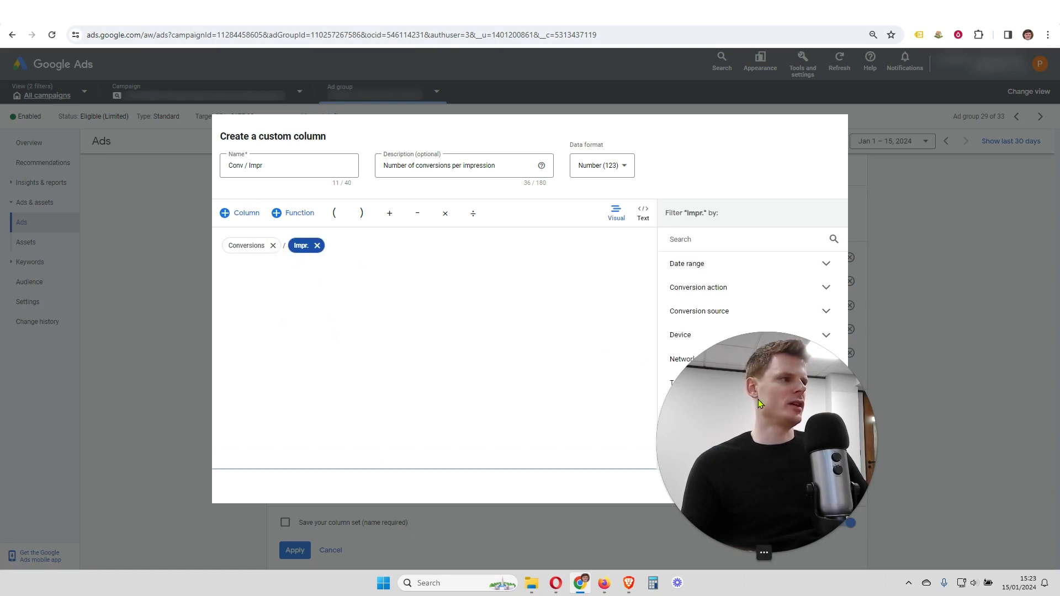
- Set the data format to Percent (%) and save the Conv / Impr column
{"action": "left_click_drag", "start_coordinate": [759, 404], "coordinate": [152, 386]}
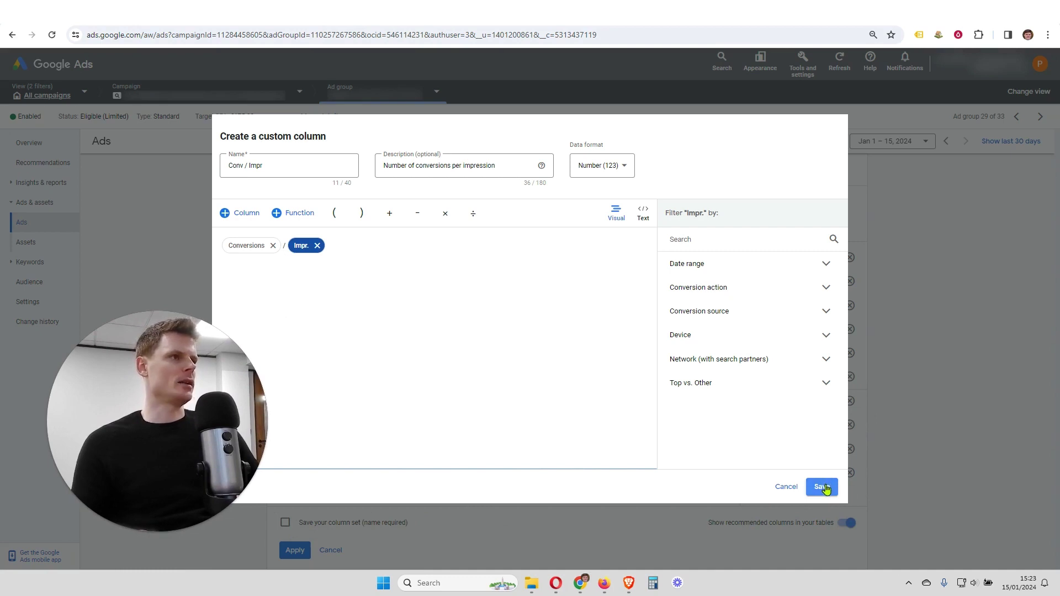
{"action": "left_click", "coordinate": [629, 167]}
{"action": "left_click", "coordinate": [614, 199]}
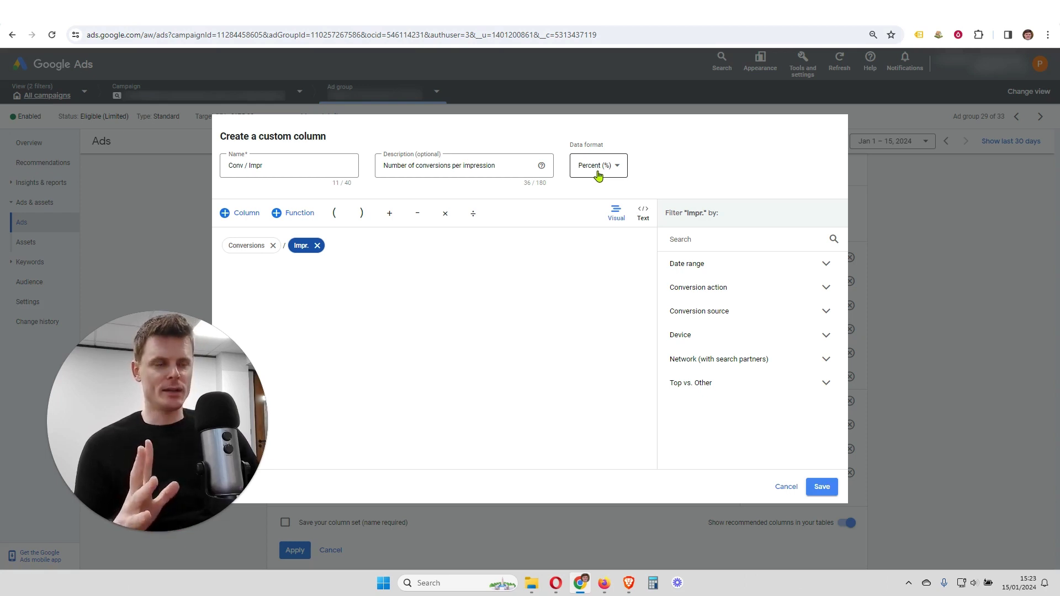
{"action": "left_click", "coordinate": [822, 487]}
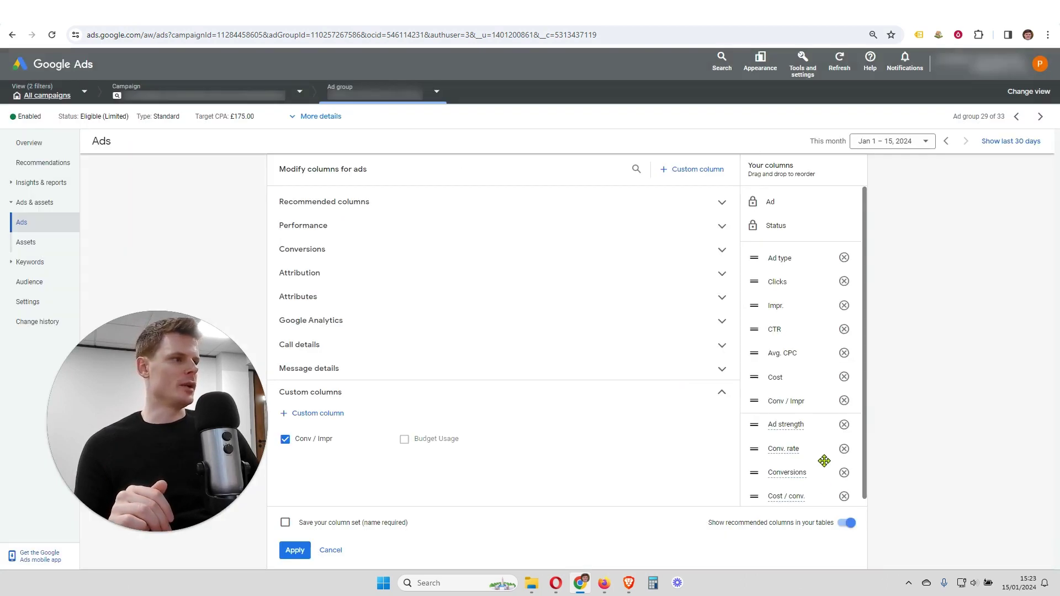
- Place Conv / Impr beside Conv. rate, remove Ad strength, and apply the column changes
{"action": "scroll", "coordinate": [824, 461], "scroll_direction": "down", "scroll_amount": 1}
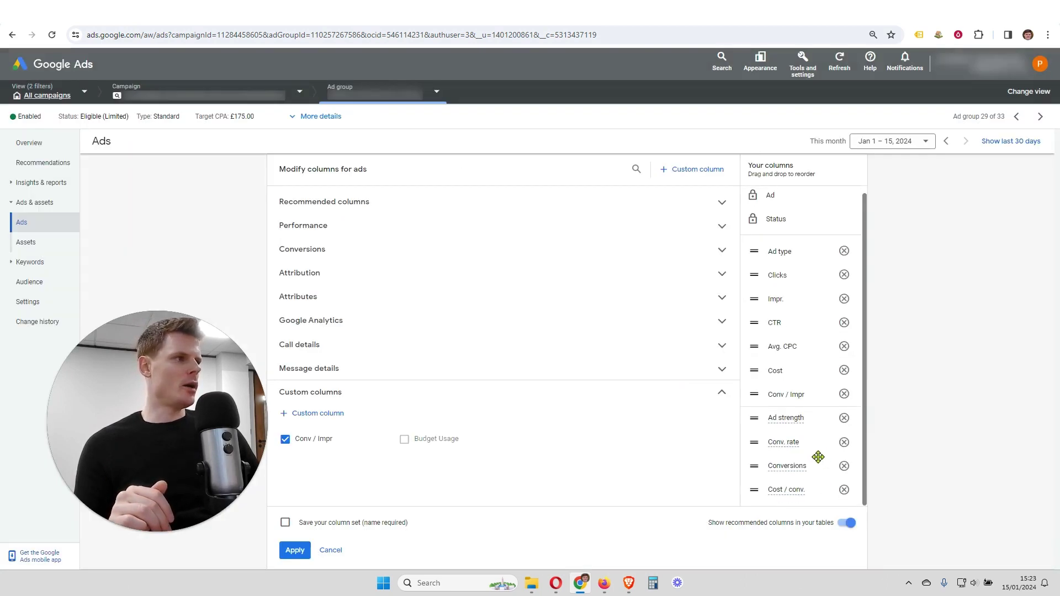
{"action": "scroll", "coordinate": [823, 418], "scroll_direction": "up", "scroll_amount": 1}
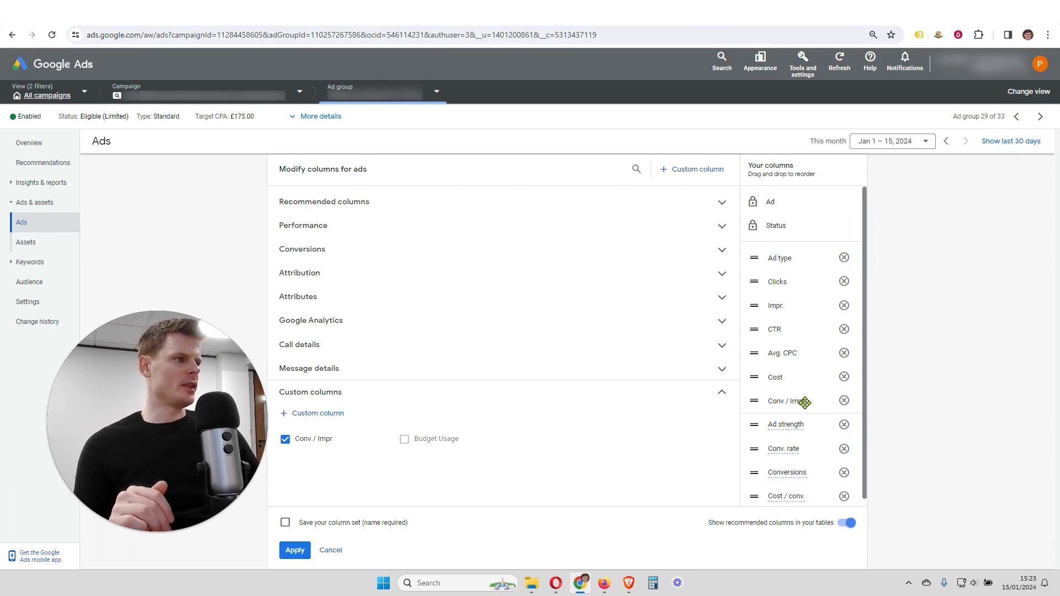
{"action": "left_click_drag", "start_coordinate": [796, 402], "coordinate": [807, 463]}
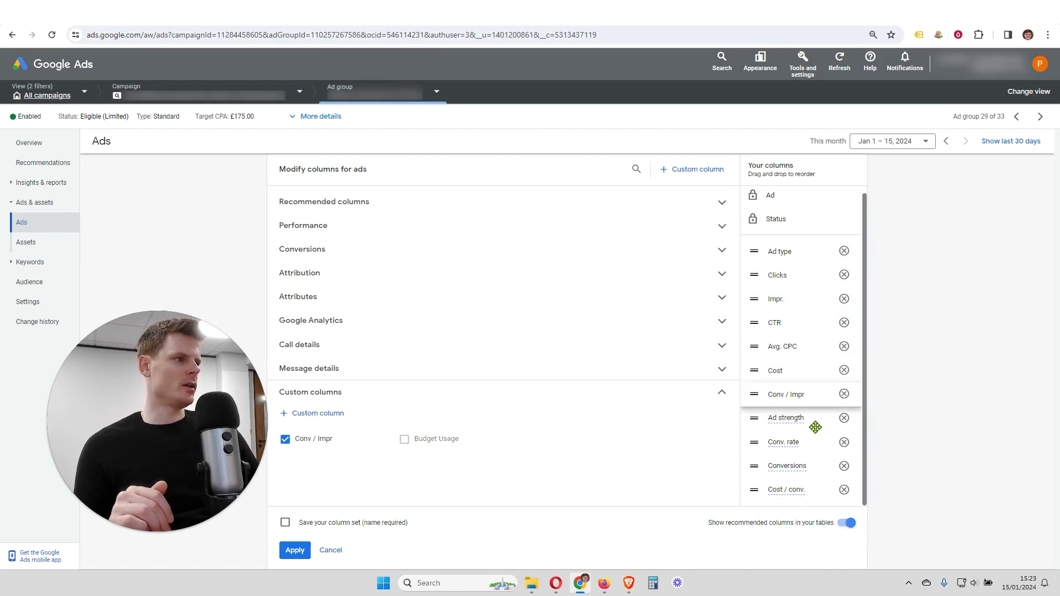
{"action": "left_click_drag", "start_coordinate": [801, 402], "coordinate": [808, 432]}
{"action": "left_click", "coordinate": [297, 552]}
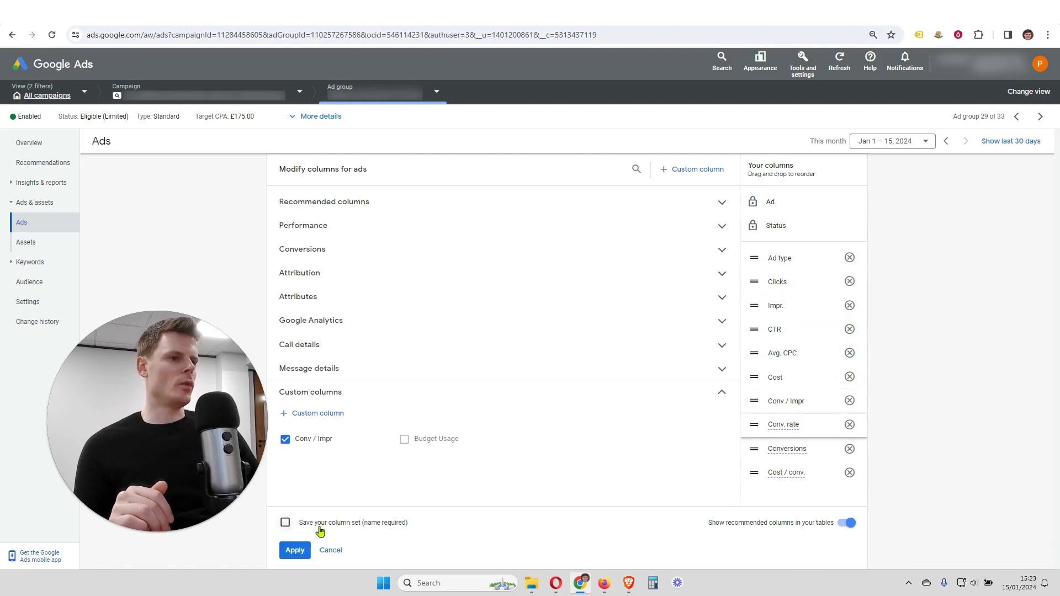
{"action": "left_click", "coordinate": [301, 555]}
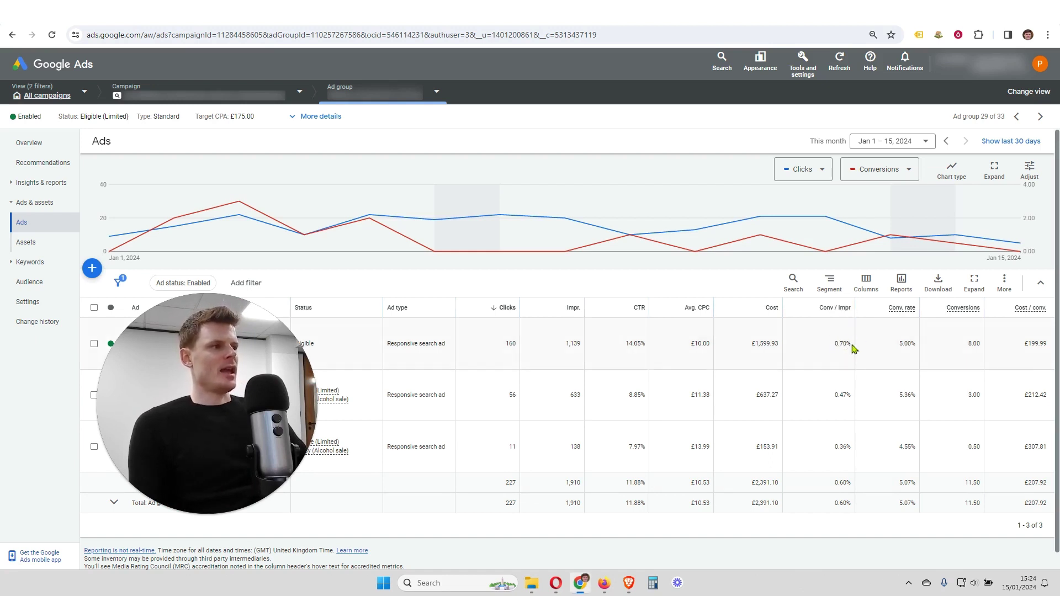
{"action": "left_click_drag", "start_coordinate": [852, 345], "coordinate": [835, 344]}
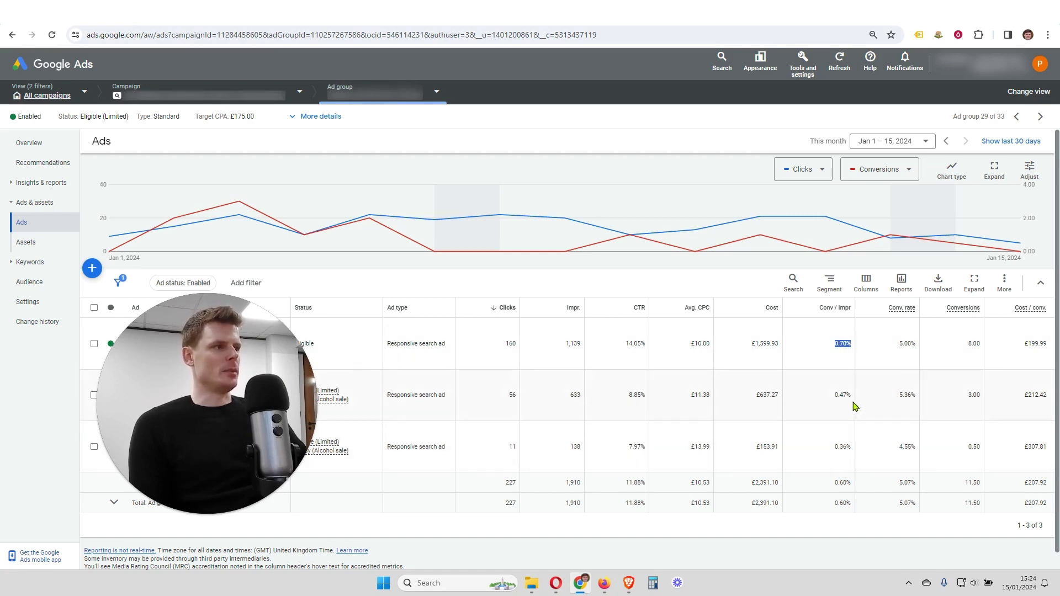
{"action": "left_click", "coordinate": [817, 262]}
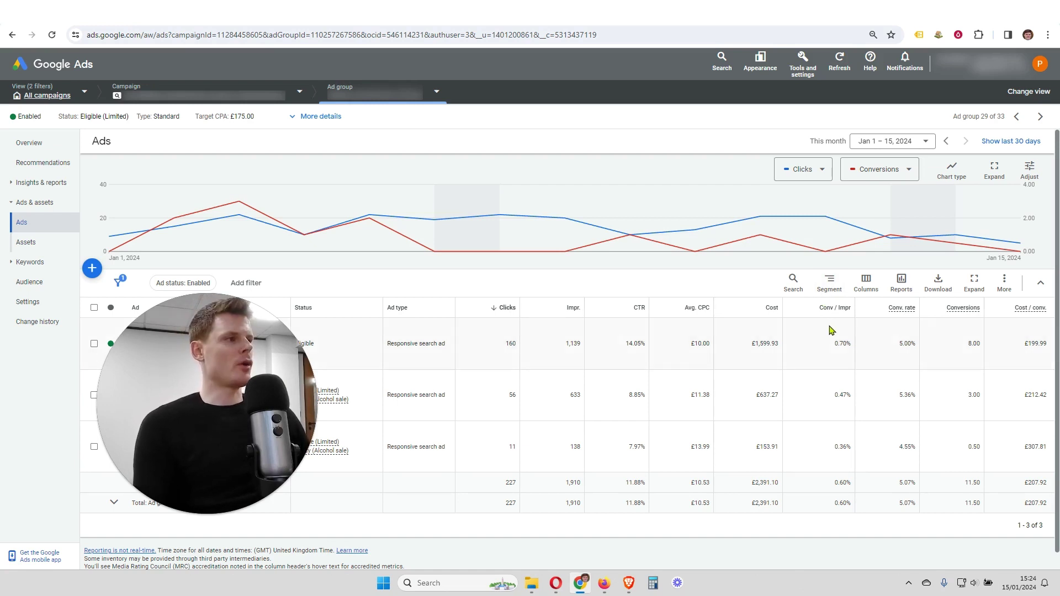
{"action": "left_click_drag", "start_coordinate": [852, 348], "coordinate": [833, 345]}
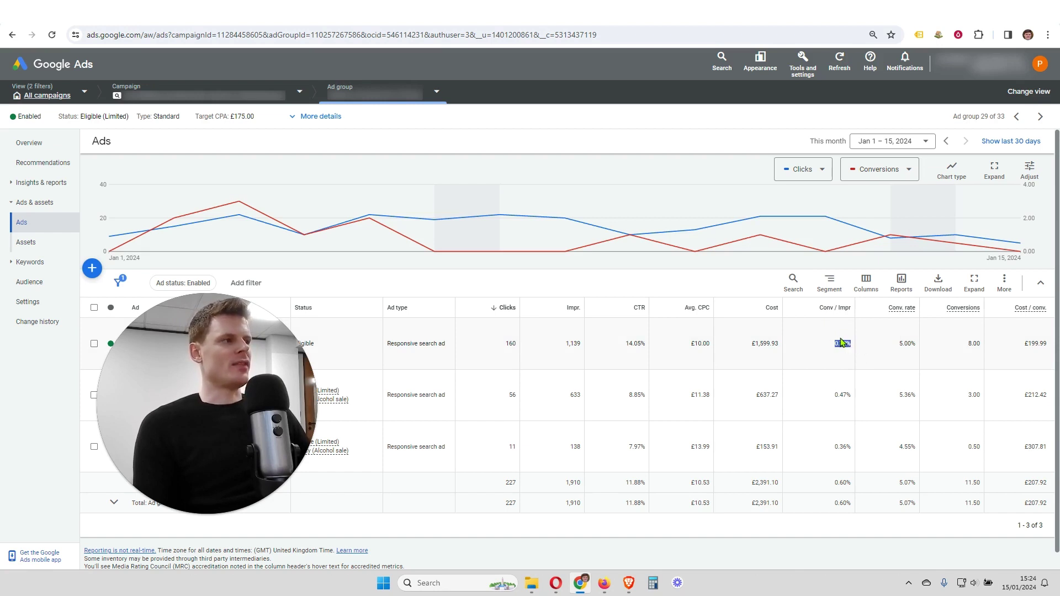